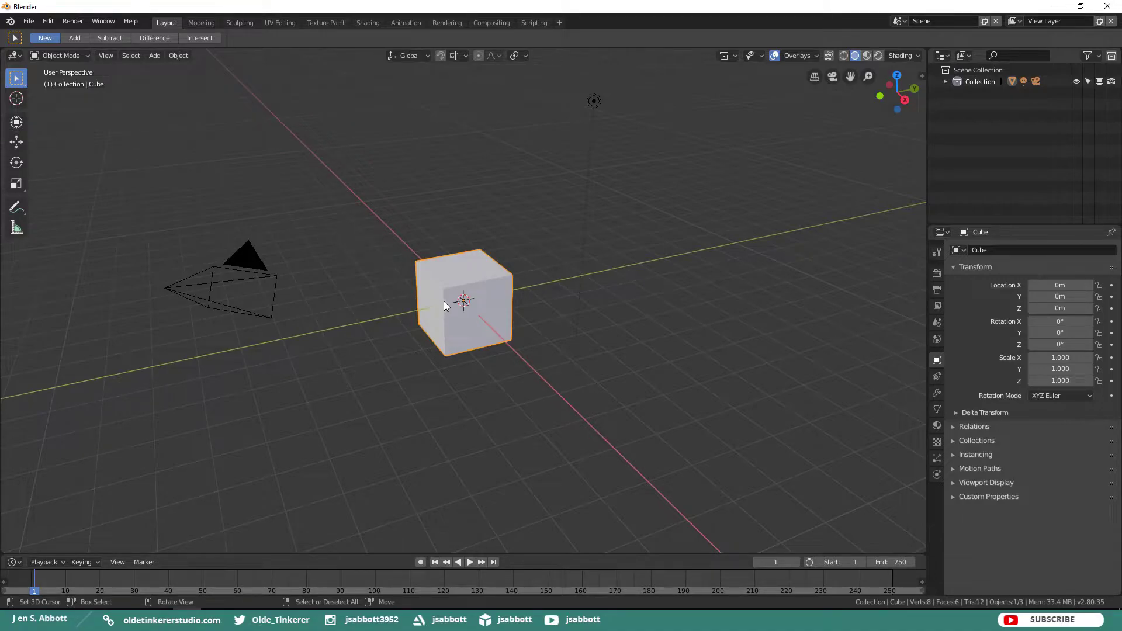
Step: Select the camera, then reselect the cube by clicking it and box-selecting it
left_click(247, 258)
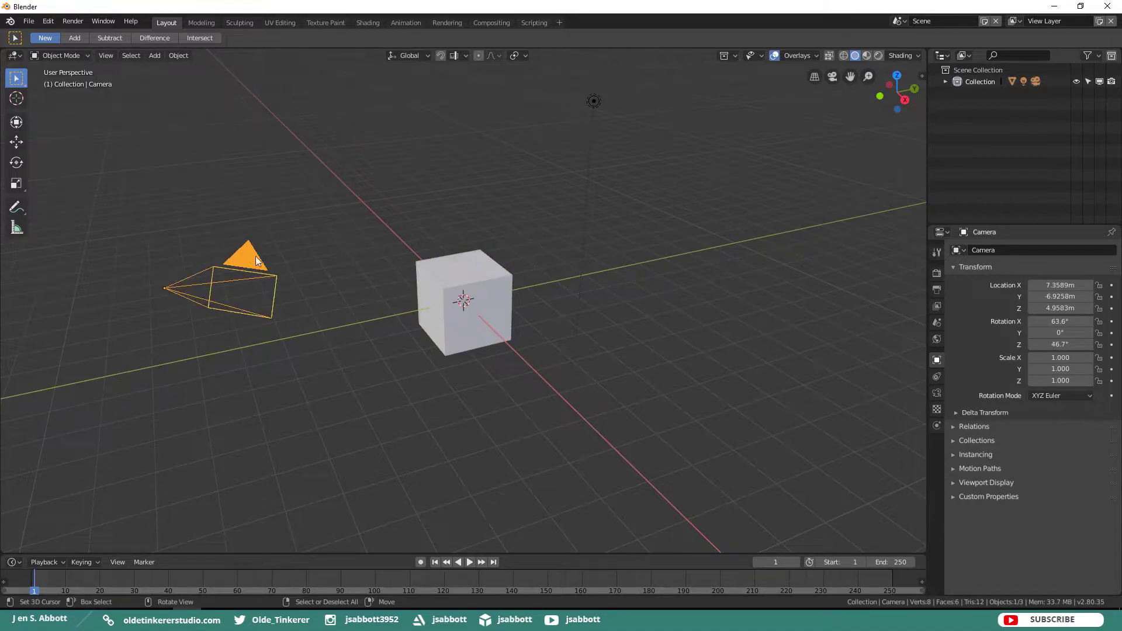
left_click(465, 275)
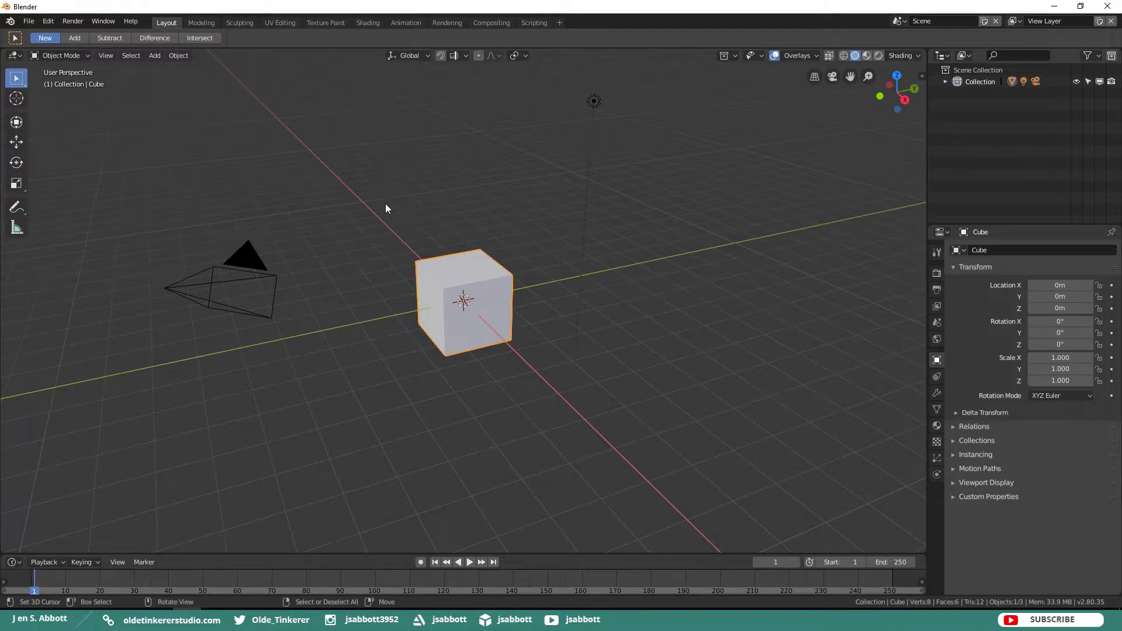
left_click_drag(383, 203, 794, 403)
Step: Place the 3D cursor on the cube's front face, then activate the combined Transform gizmo
left_click(18, 99)
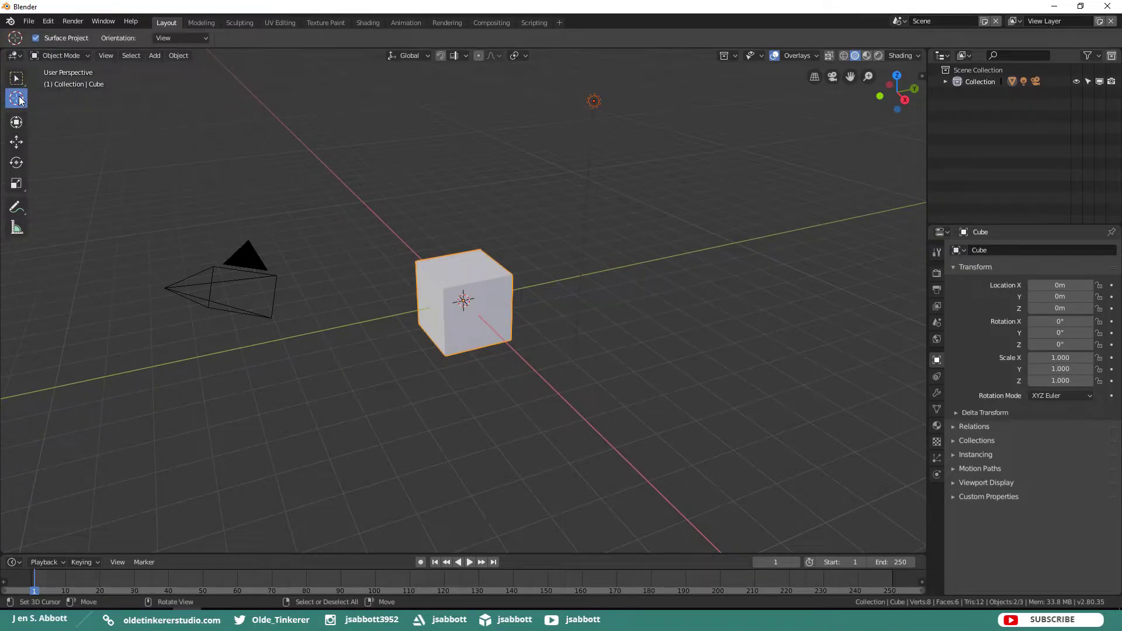
left_click(415, 205)
left_click(656, 283)
left_click(463, 301)
left_click(17, 123)
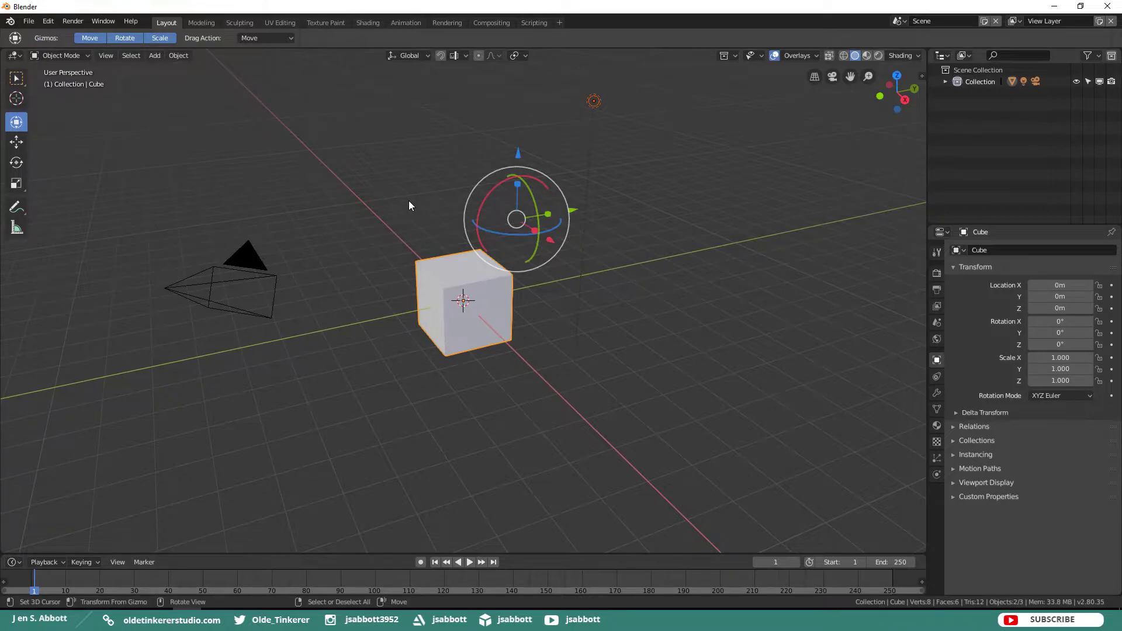
Step: Move the cube to about X -0.607 m, Y -0.019 m, Z -0.205 m with the Move gizmo
left_click(16, 143)
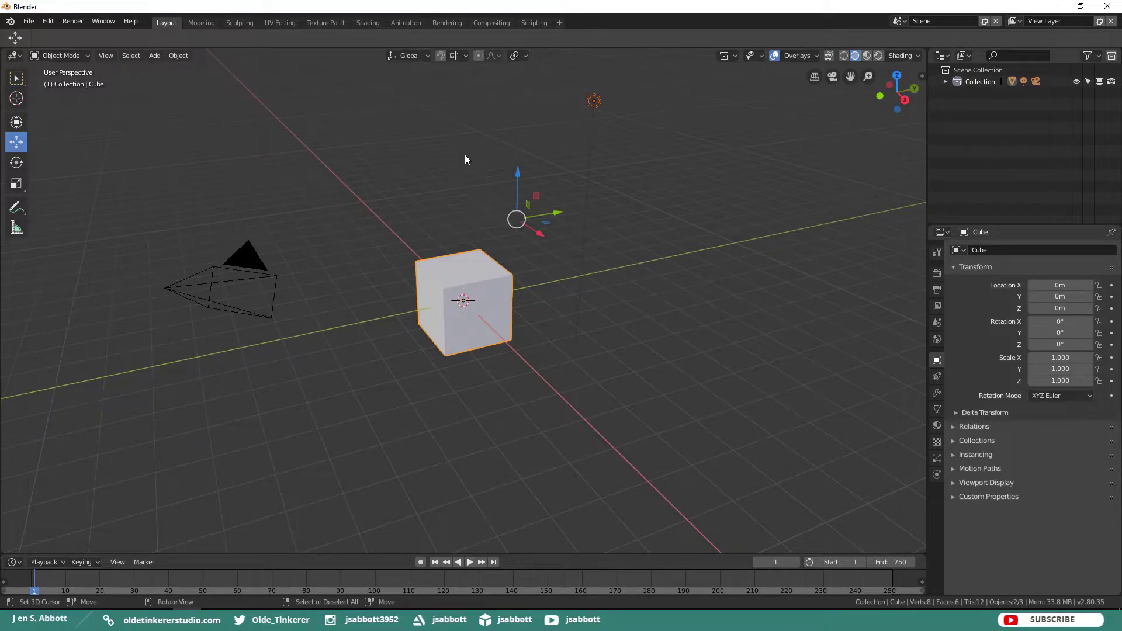
mouse_move(517, 174)
left_mouse_down()
mouse_move(510, 143)
mouse_move(514, 188)
left_mouse_up()
left_click_drag(552, 222, 495, 239)
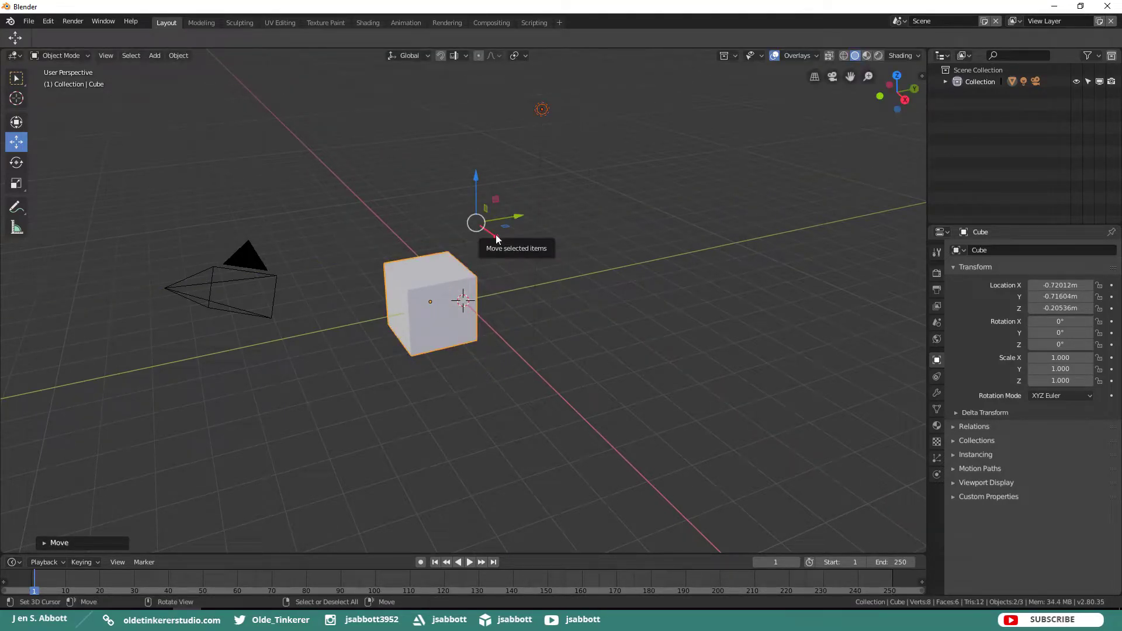
scroll(557, 279, "up", 3)
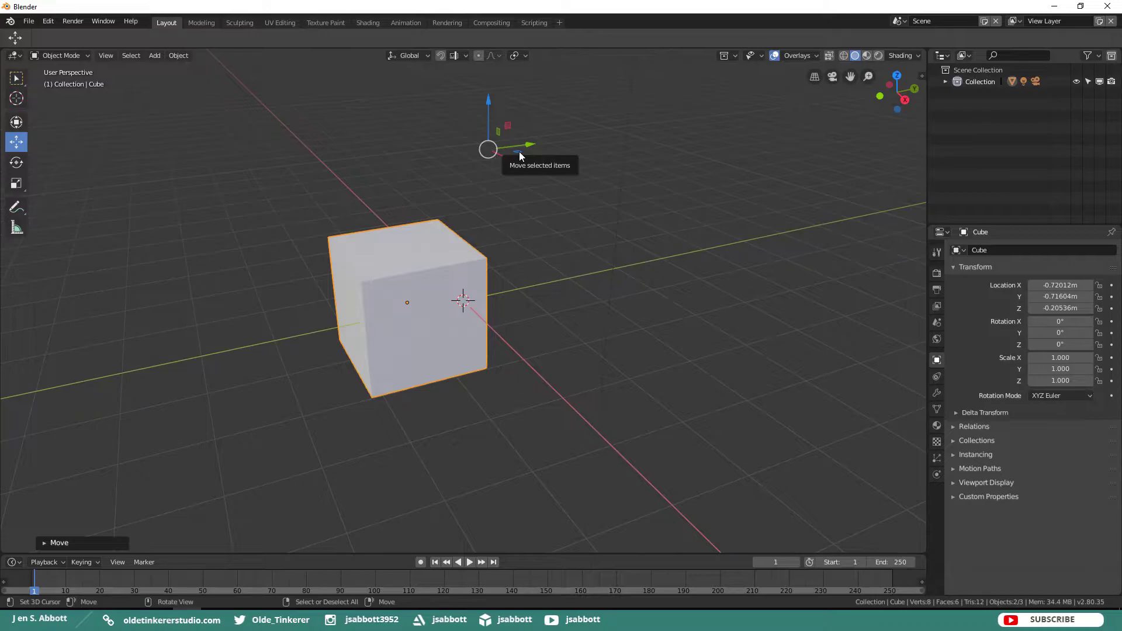
left_click_drag(519, 152, 573, 147)
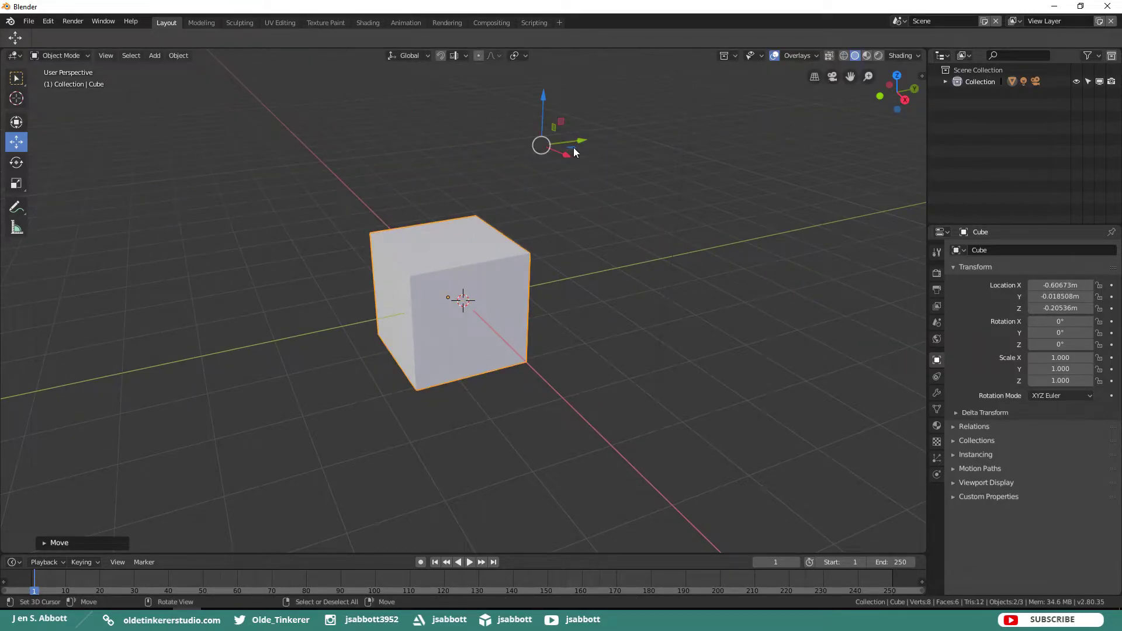
left_click(17, 163)
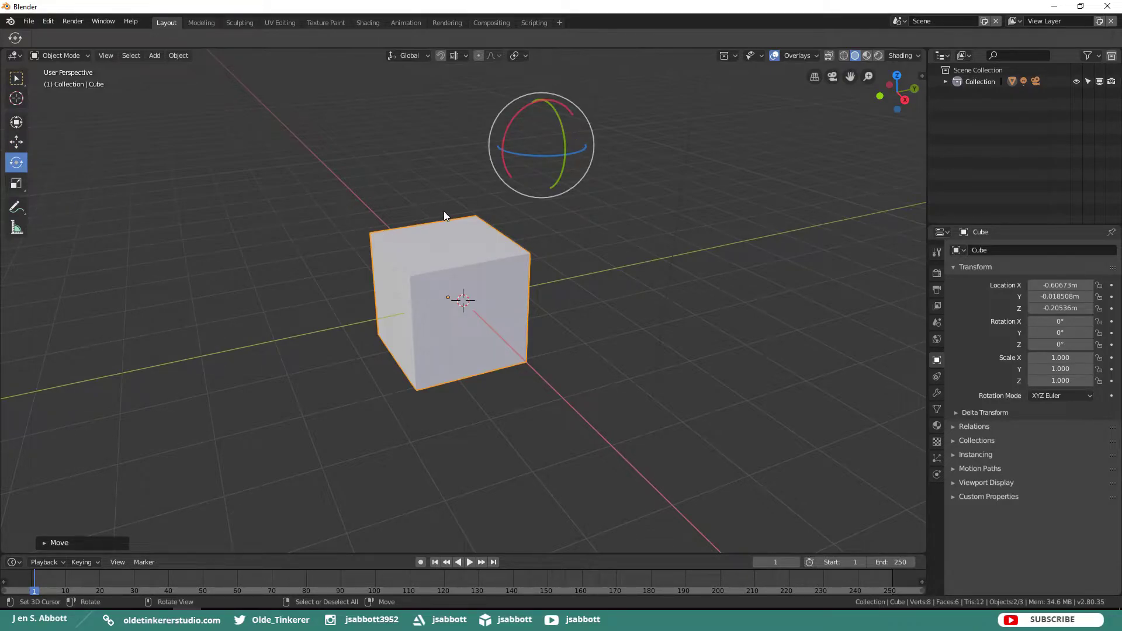
Step: Turn the cube 28.5° around Z, swinging it to X -0.120 m, Y -0.930 m
left_click_drag(533, 155, 544, 149)
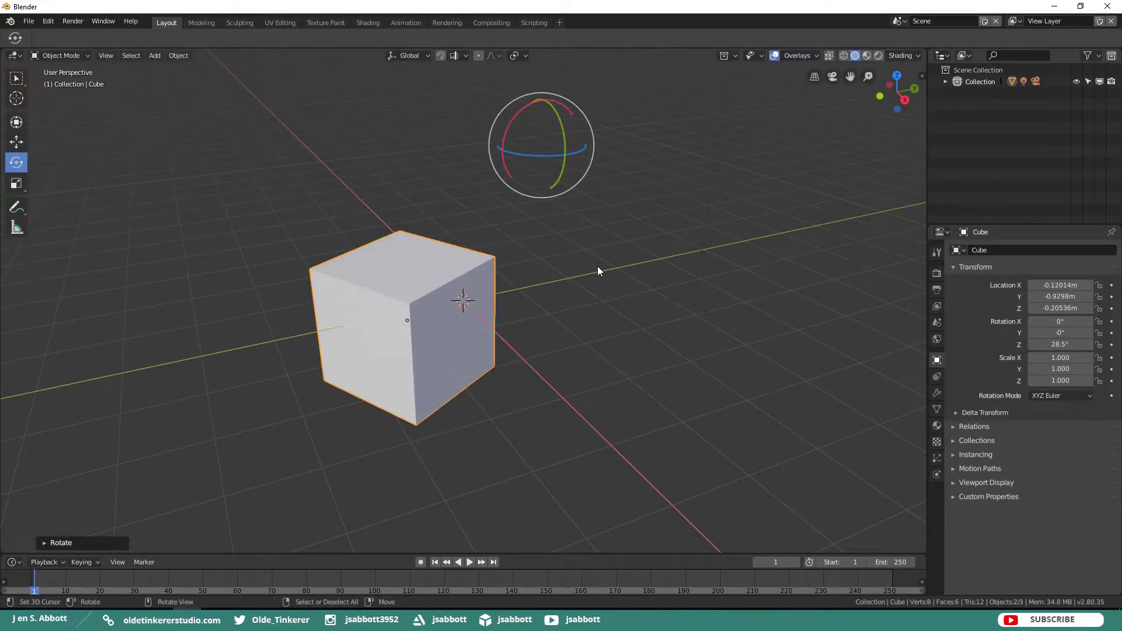
Step: Scale the cube to X 0.759, Y 0.875, Z 0.789 using the Scale gizmo handles
left_click(23, 185)
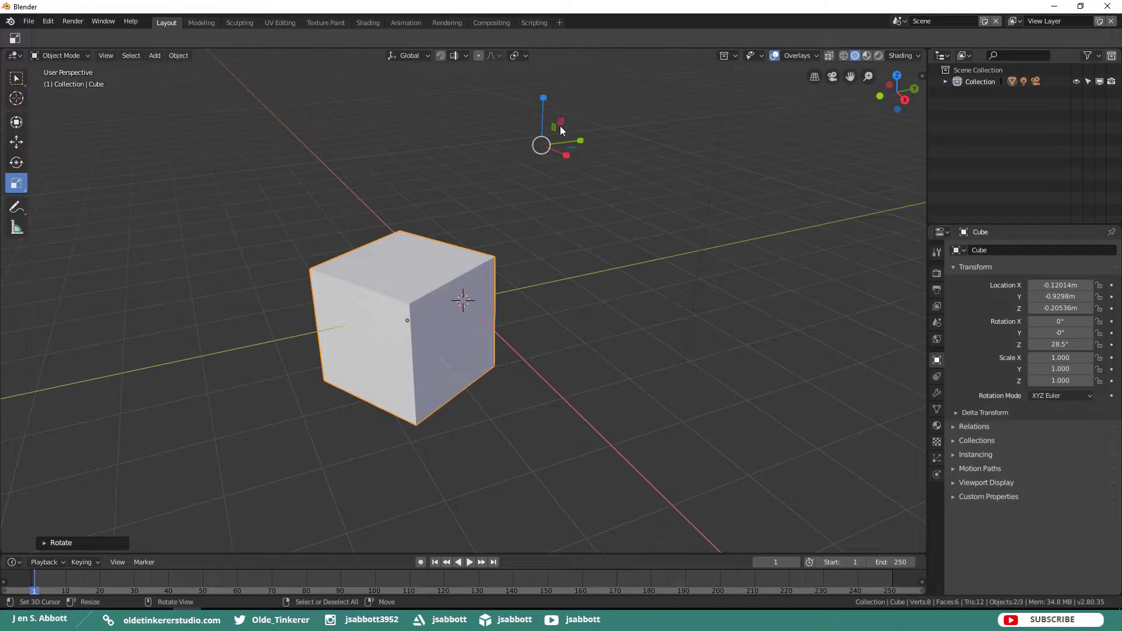
mouse_move(543, 98)
left_mouse_down()
mouse_move(542, 117)
mouse_move(544, 83)
mouse_move(543, 110)
left_mouse_up()
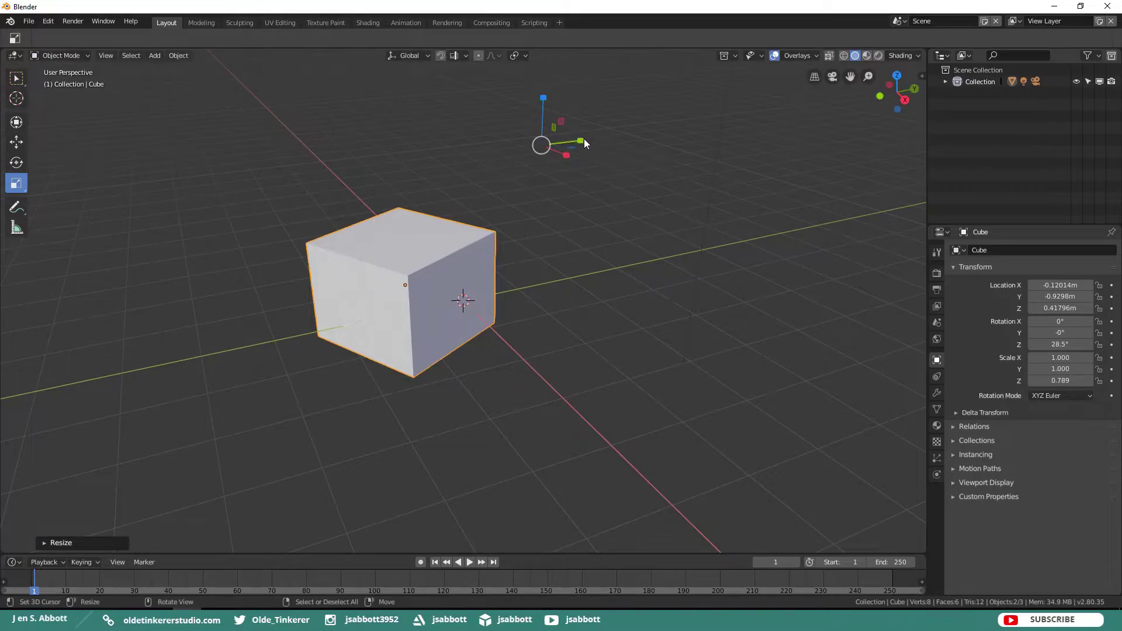
left_click_drag(581, 142, 585, 186)
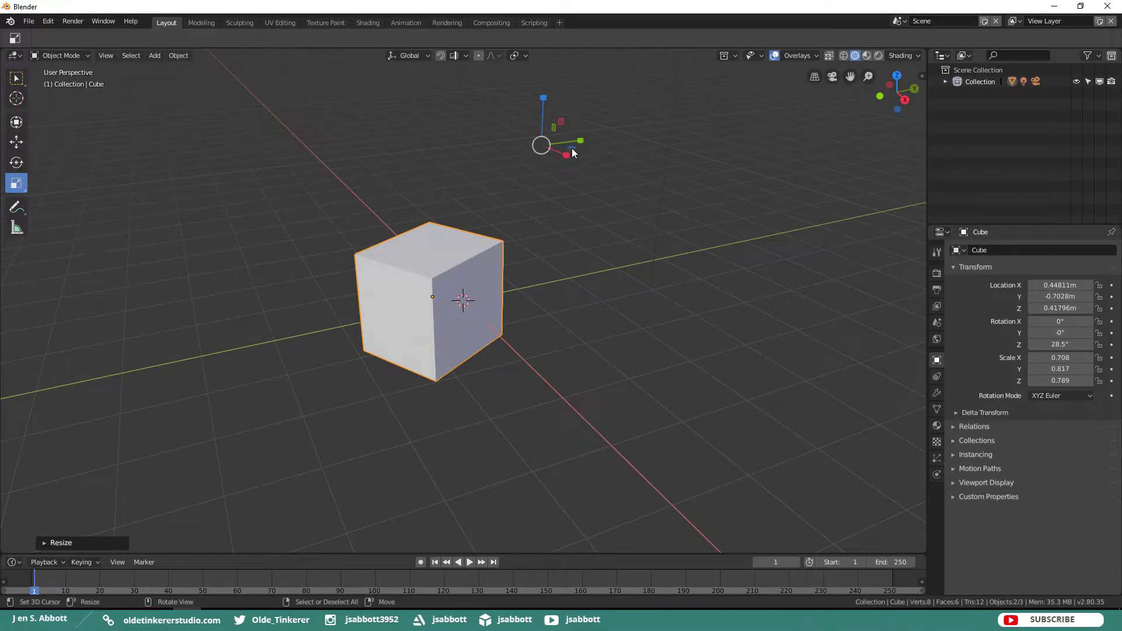
mouse_move(571, 148)
left_mouse_down()
mouse_move(596, 149)
mouse_move(561, 145)
mouse_move(573, 139)
left_mouse_up()
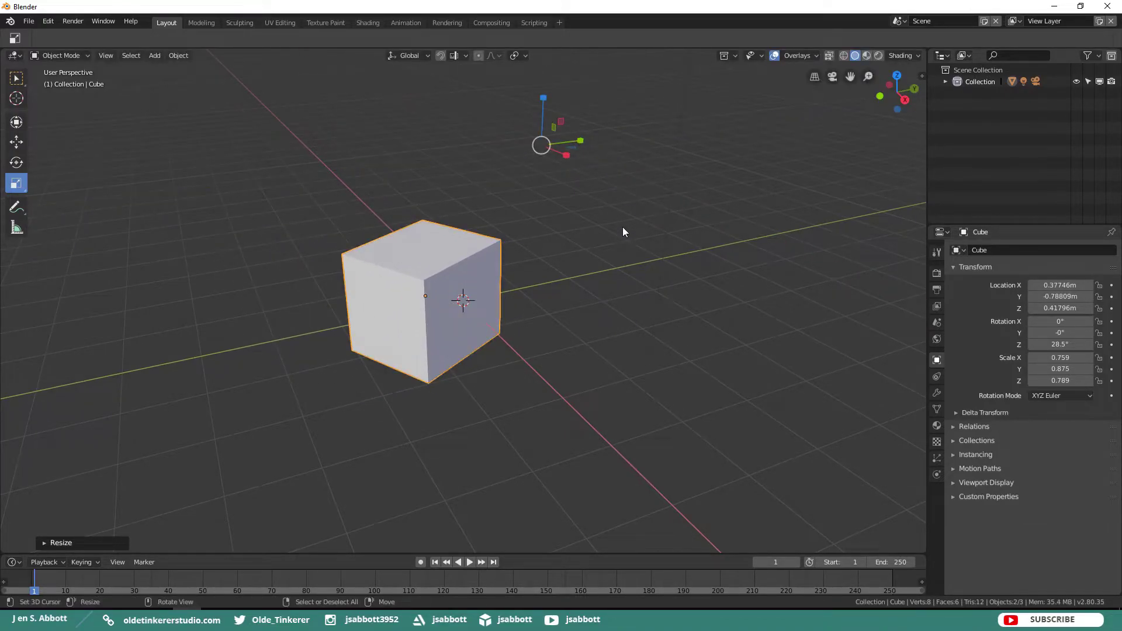
Step: Hand-draw a "Hi" annotation beside the cube with the Annotate tool
left_click(17, 207)
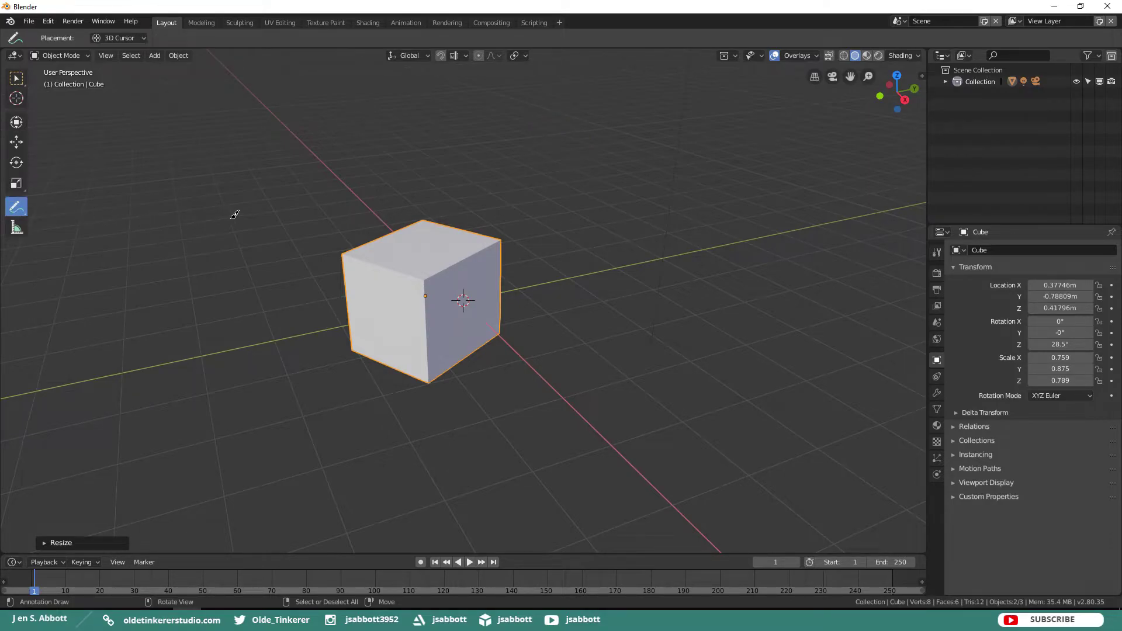
mouse_move(230, 191)
left_mouse_down()
mouse_move(244, 242)
mouse_move(280, 225)
left_mouse_up()
mouse_move(274, 185)
left_mouse_down()
mouse_move(286, 262)
mouse_move(311, 264)
left_mouse_up()
left_click(291, 206)
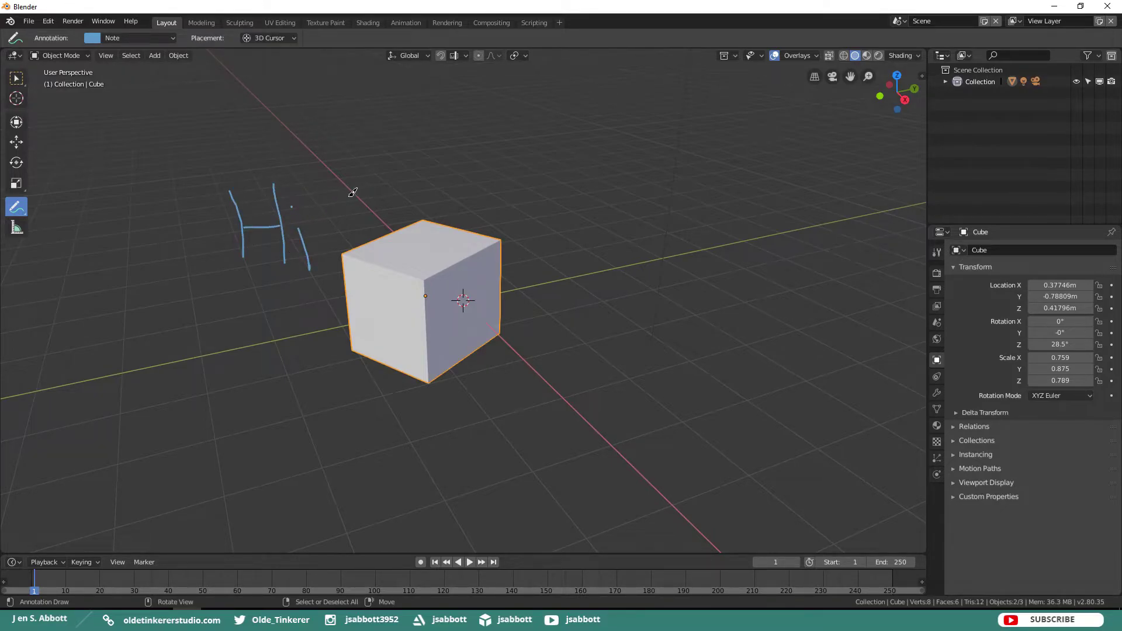
Step: Turn off Annotations in the viewport Overlays to hide the note
left_click(800, 56)
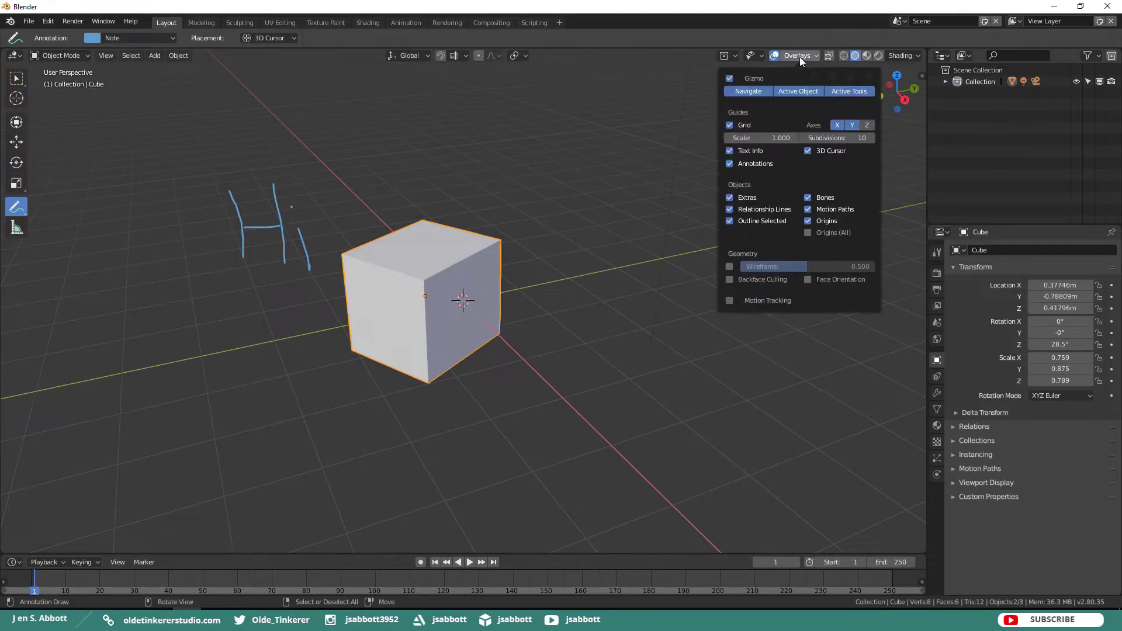
left_click(731, 164)
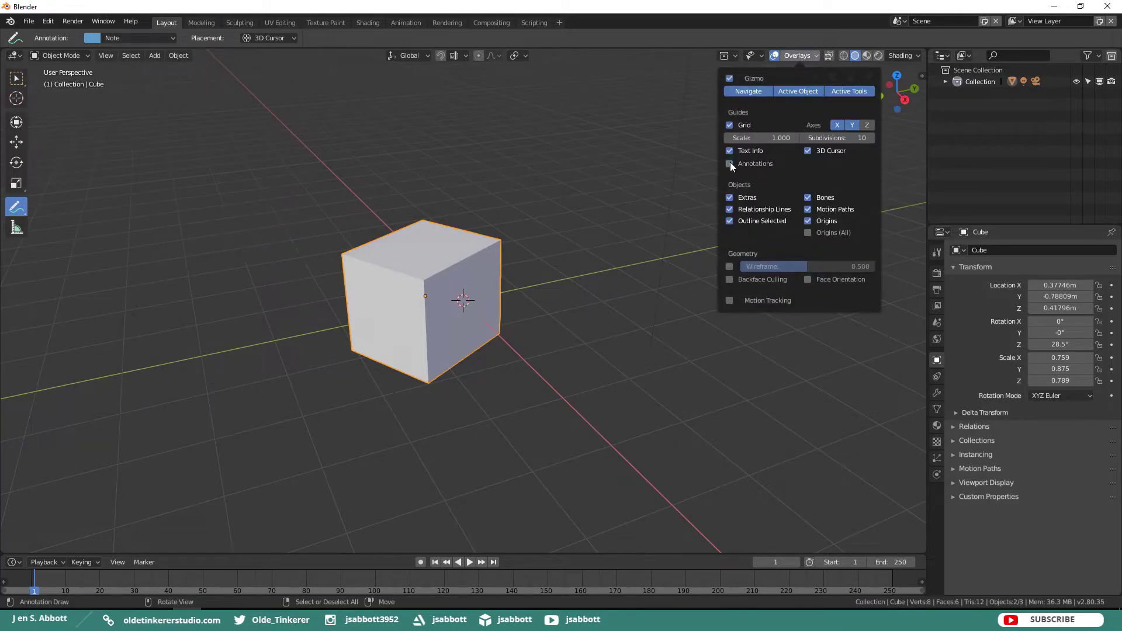
left_click(799, 56)
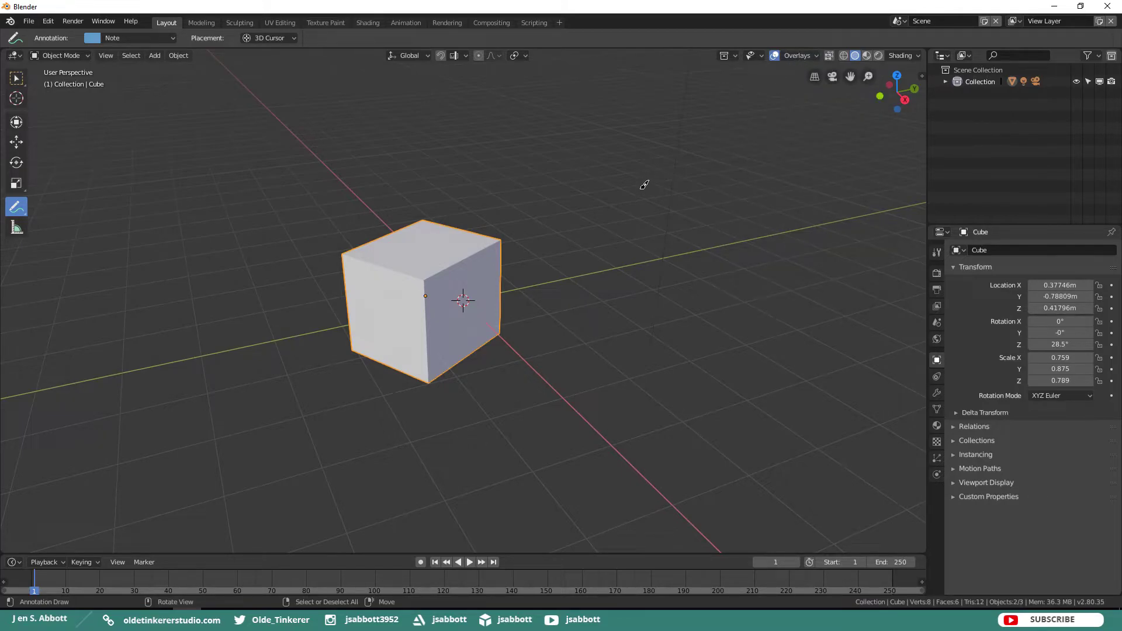
Step: Draw a Measure ruler from the cube's bottom corner up its edge and bend it into an angle
left_click(16, 228)
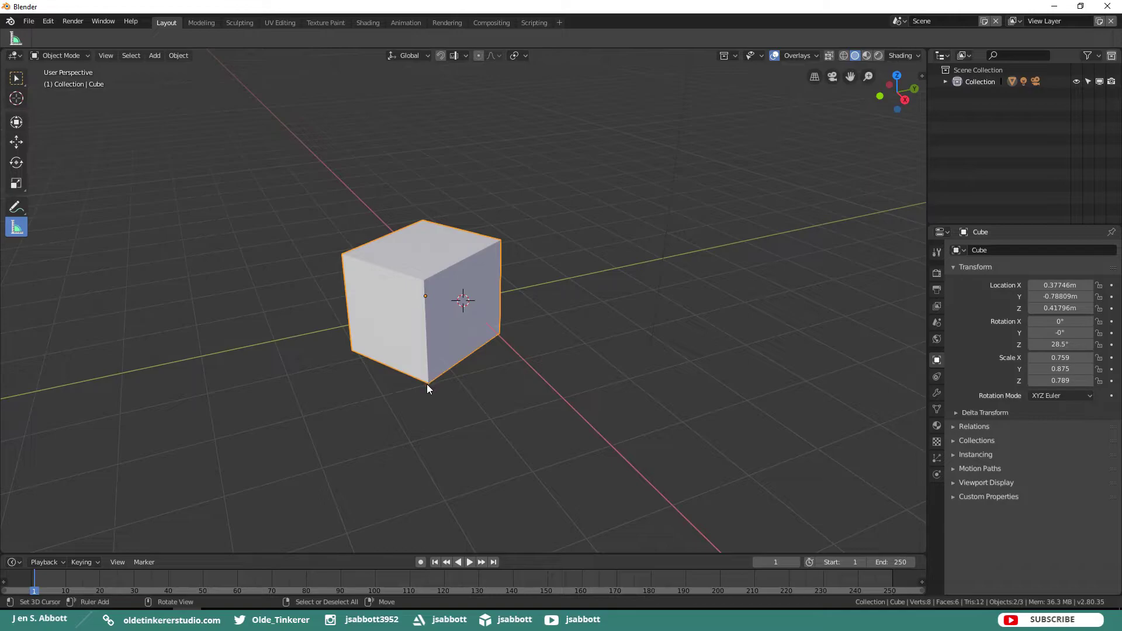
left_click_drag(426, 384, 424, 279)
left_click_drag(423, 311, 464, 300)
Step: Switch to the Modeling workspace so the cube enters Edit Mode
left_click(200, 22)
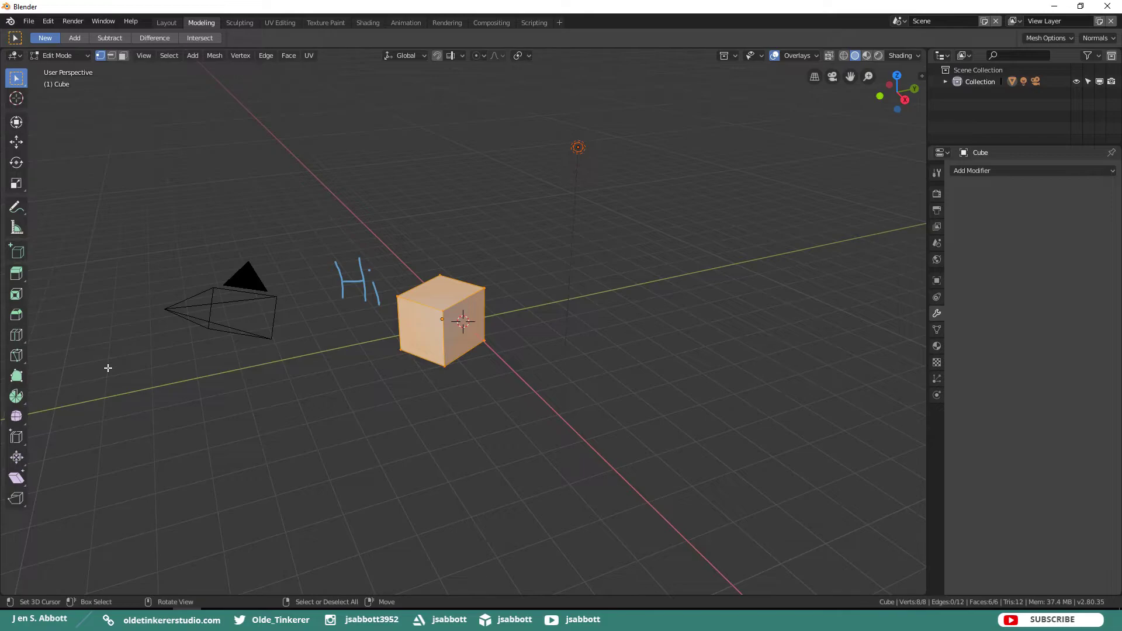
Step: In face mode, extrude the cube's top face upward into a taller block
key("3")
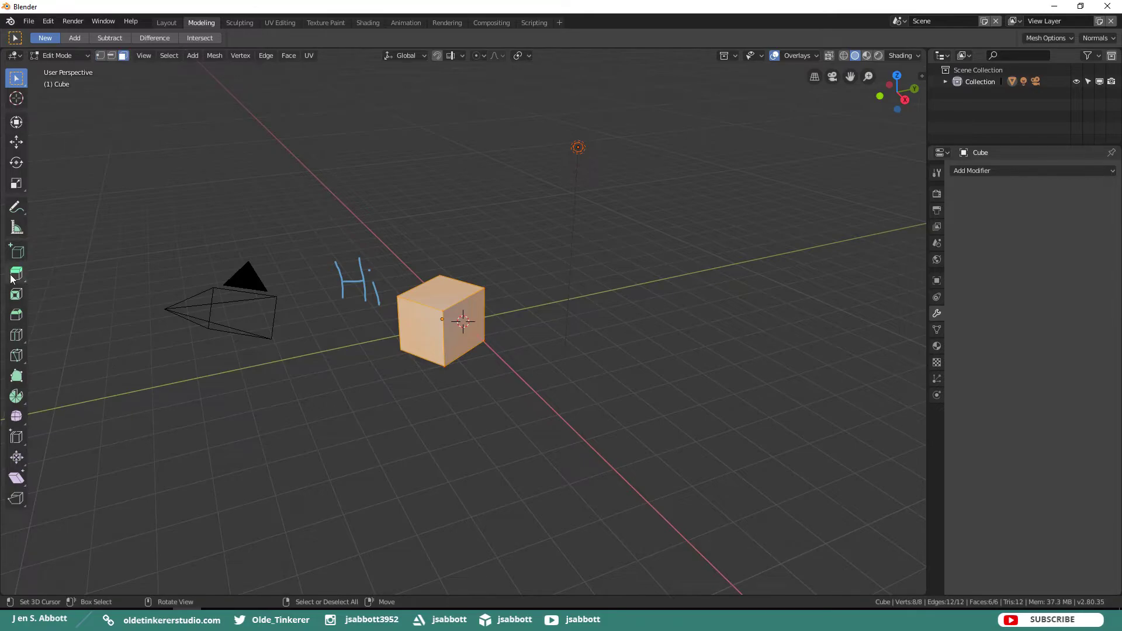
left_click(13, 276)
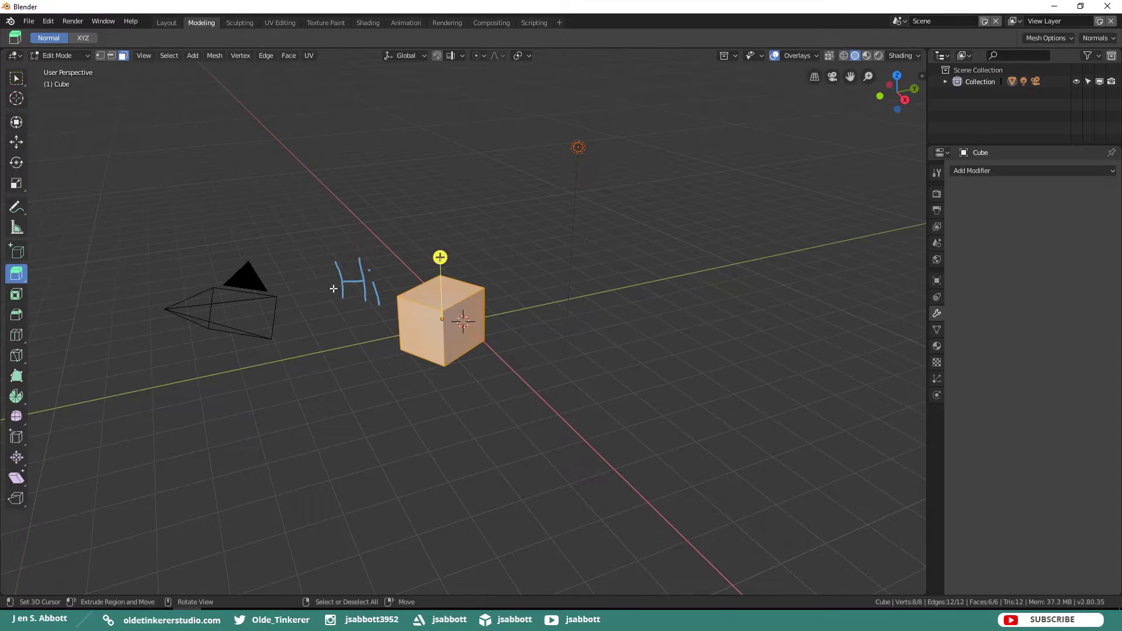
left_click(436, 289)
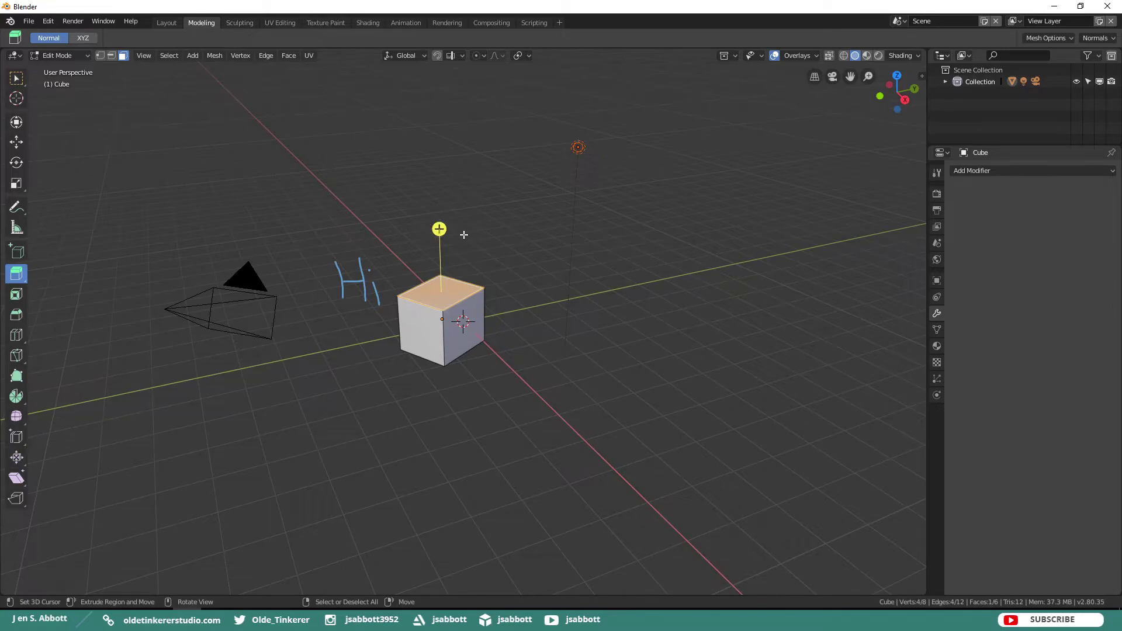
left_click_drag(440, 229, 453, 168)
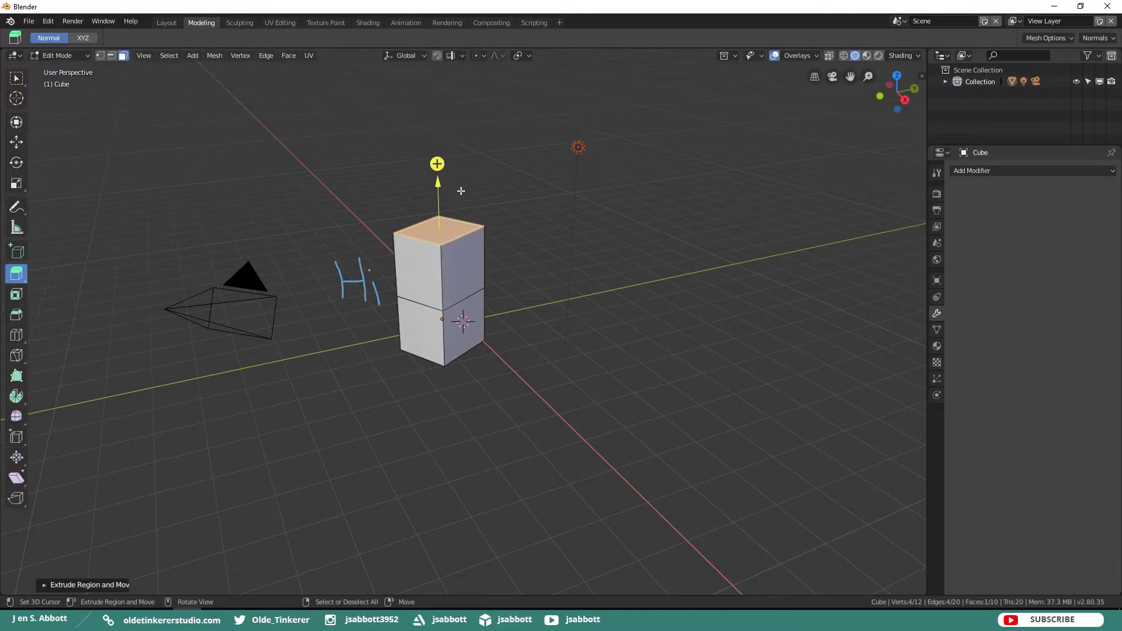
Step: Extrude the upper block's right face sideways about 1.448 m into an L-shape
left_click(466, 261)
left_click_drag(518, 282, 576, 300)
scroll(526, 368, "up", 1)
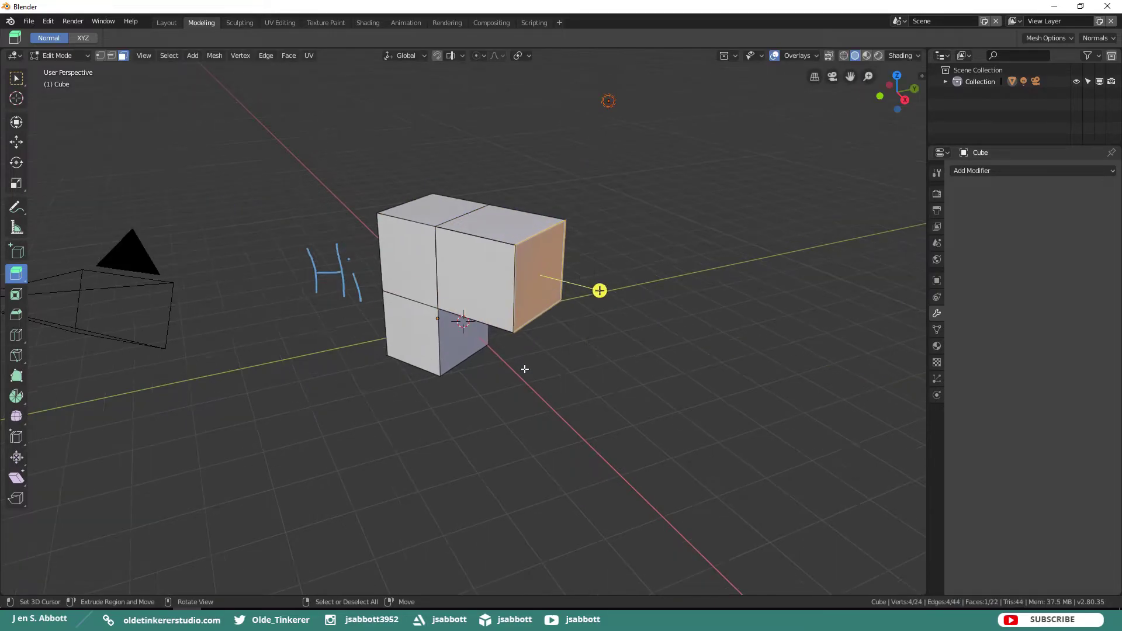
Step: Inset the sideways extension's front face to leave a border around it
left_click(16, 296)
left_click(470, 274)
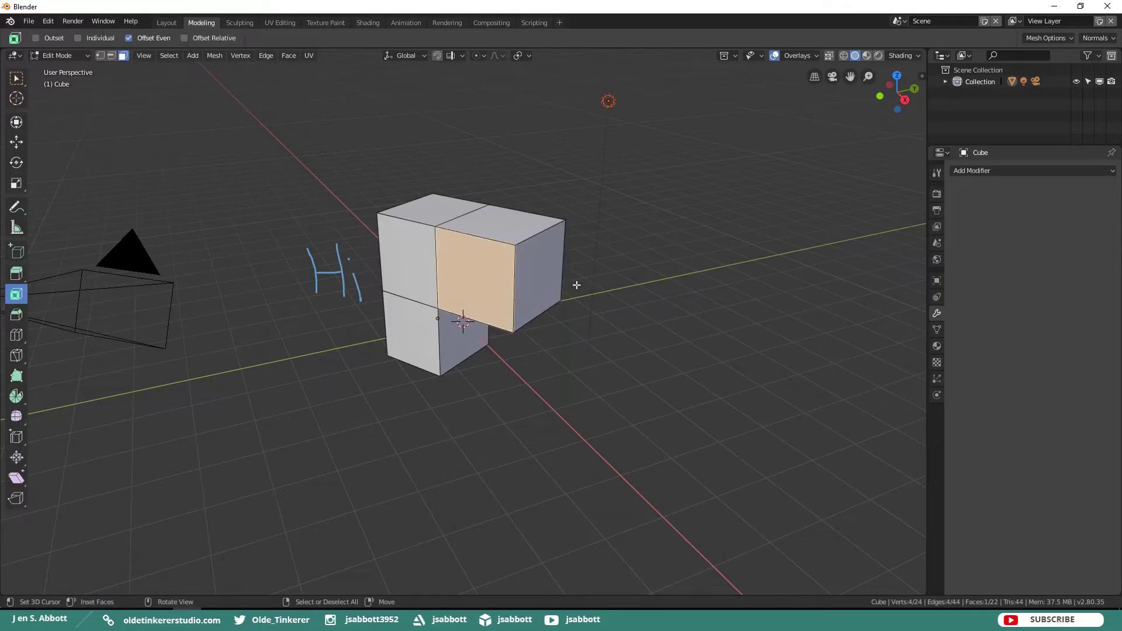
scroll(604, 291, "up", 4)
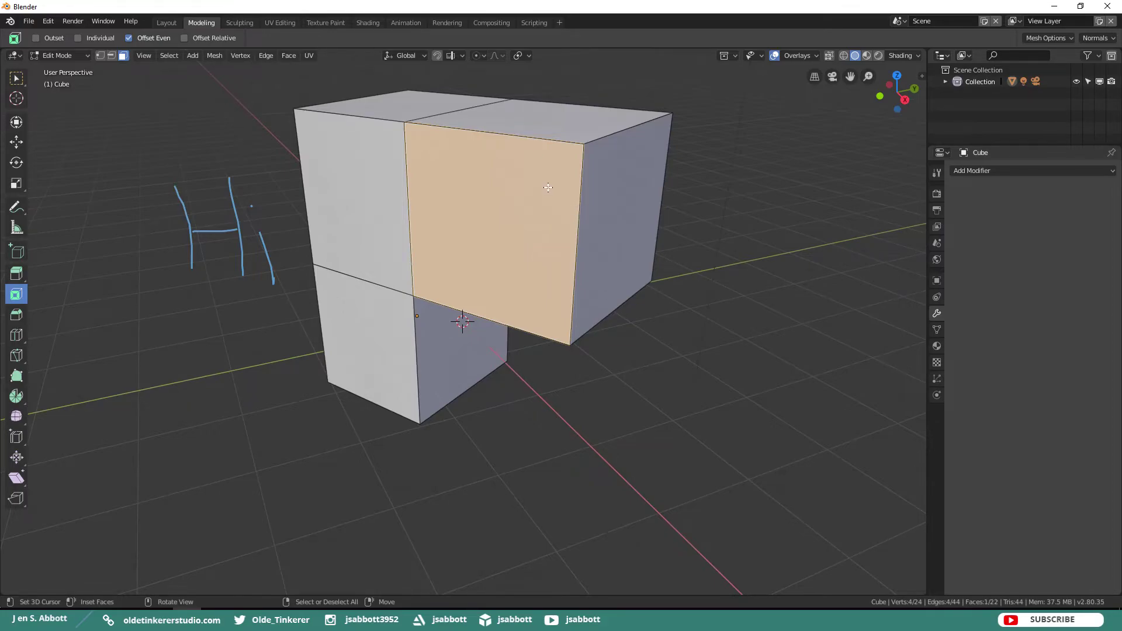
left_click_drag(548, 187, 537, 197)
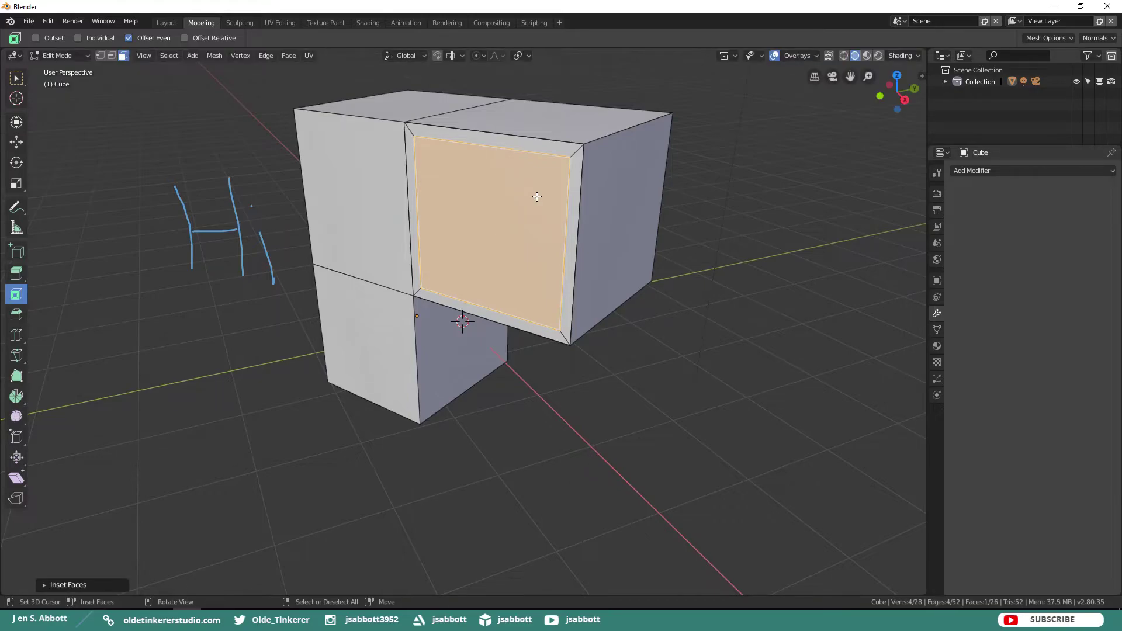
Step: Inset both top faces together, then deselect them
left_click(500, 121)
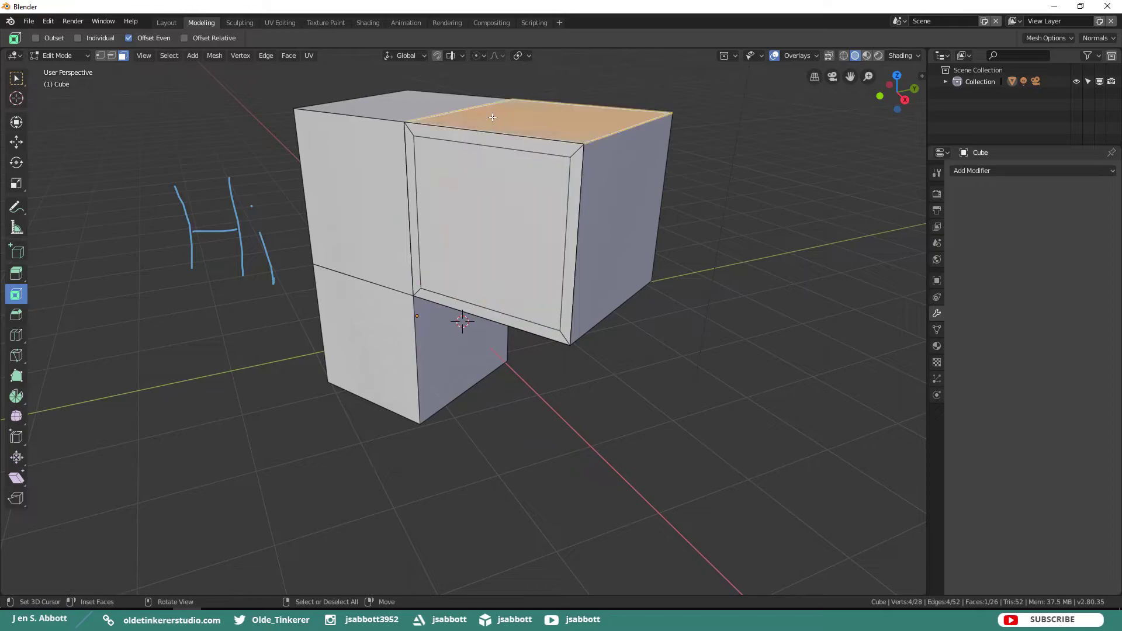
left_click(412, 103, "shift")
middle_click_drag(412, 104, 620, 160)
left_click_drag(654, 162, 634, 169)
left_click(633, 169)
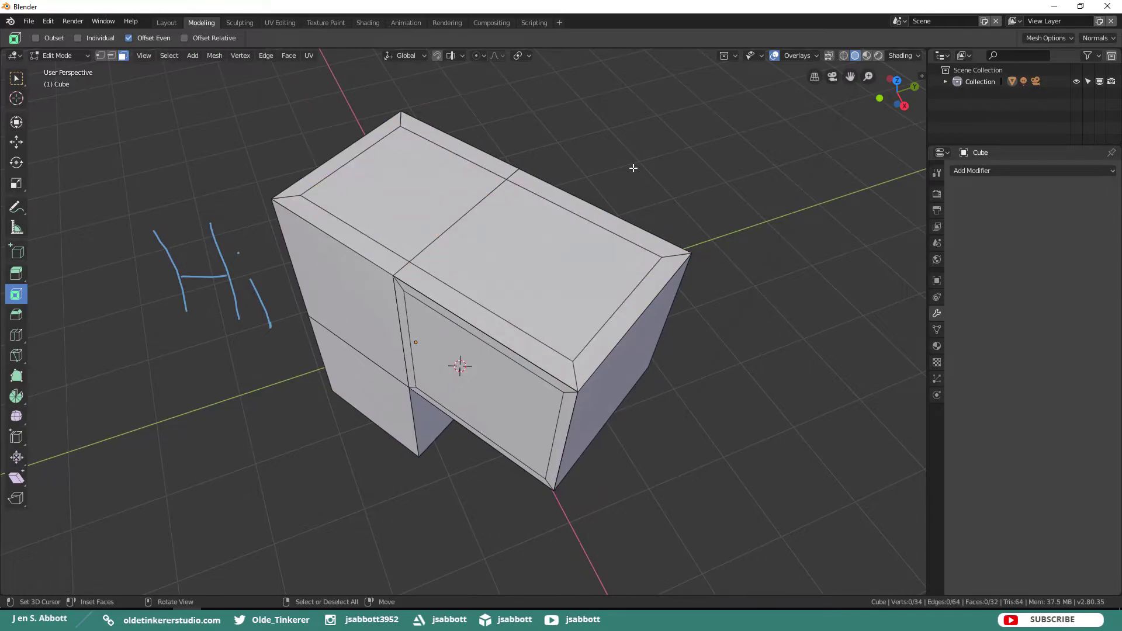
Step: Bevel the block's top-left edge with 2 segments at about 0.101 offset
left_click(17, 316)
key("2")
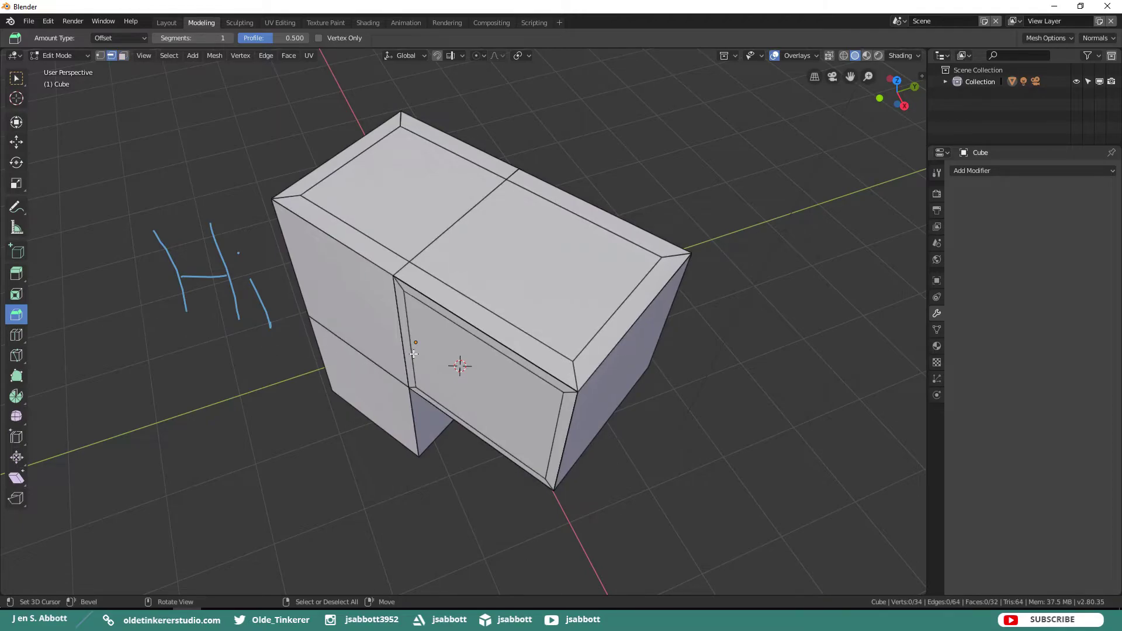
left_click(377, 265)
left_click_drag(376, 264, 398, 246)
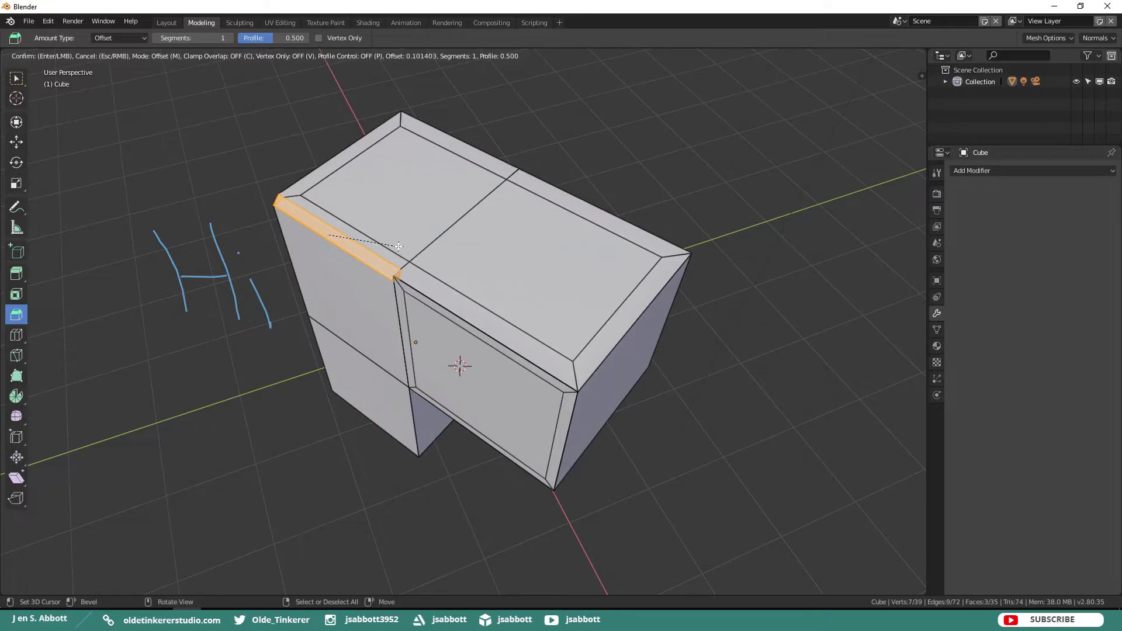
scroll(399, 247, "up", 3)
left_click(399, 246)
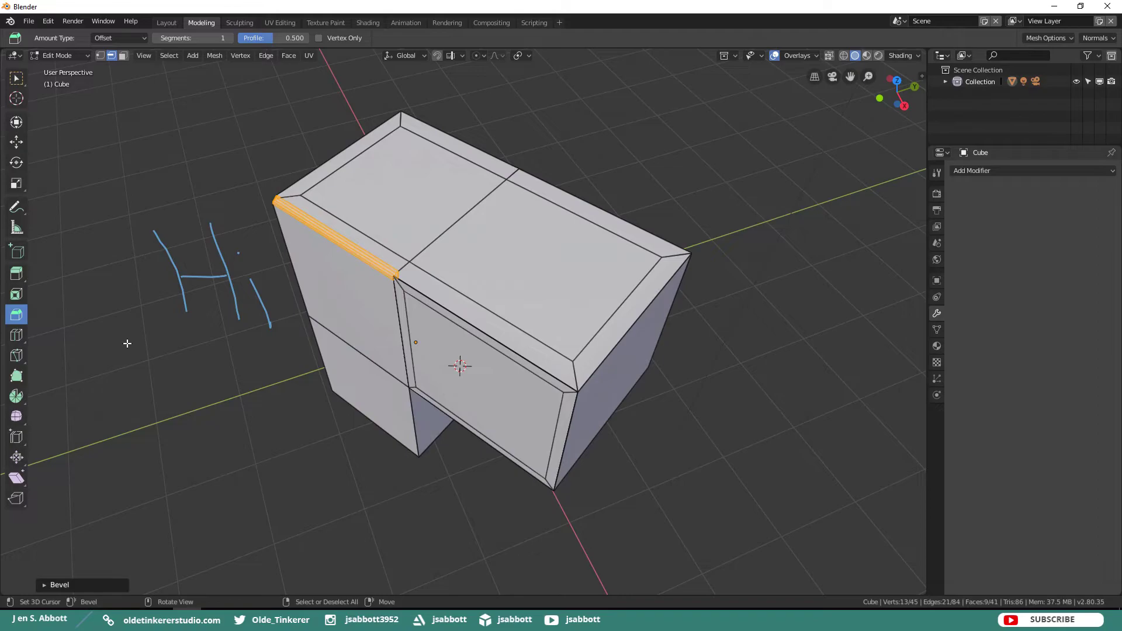
Step: Cut five parallel edge loops across the sideways extension and show the Loop Cut tool settings
left_click(15, 336)
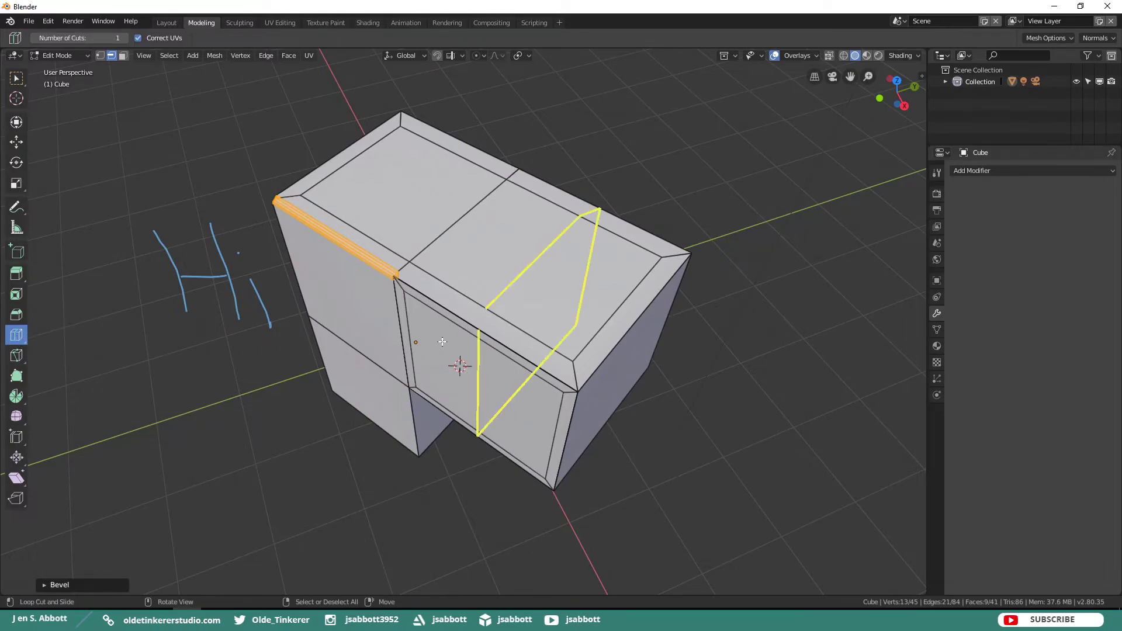
left_click_drag(463, 337, 514, 382)
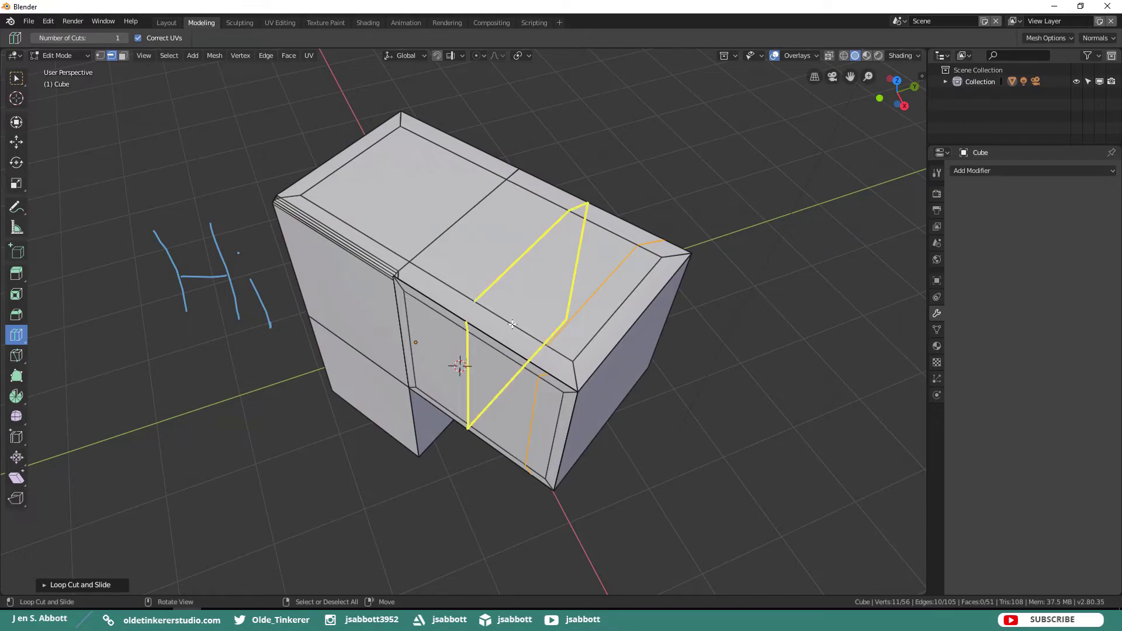
left_click(125, 38)
left_click(125, 37)
left_click(124, 37)
left_click(420, 298)
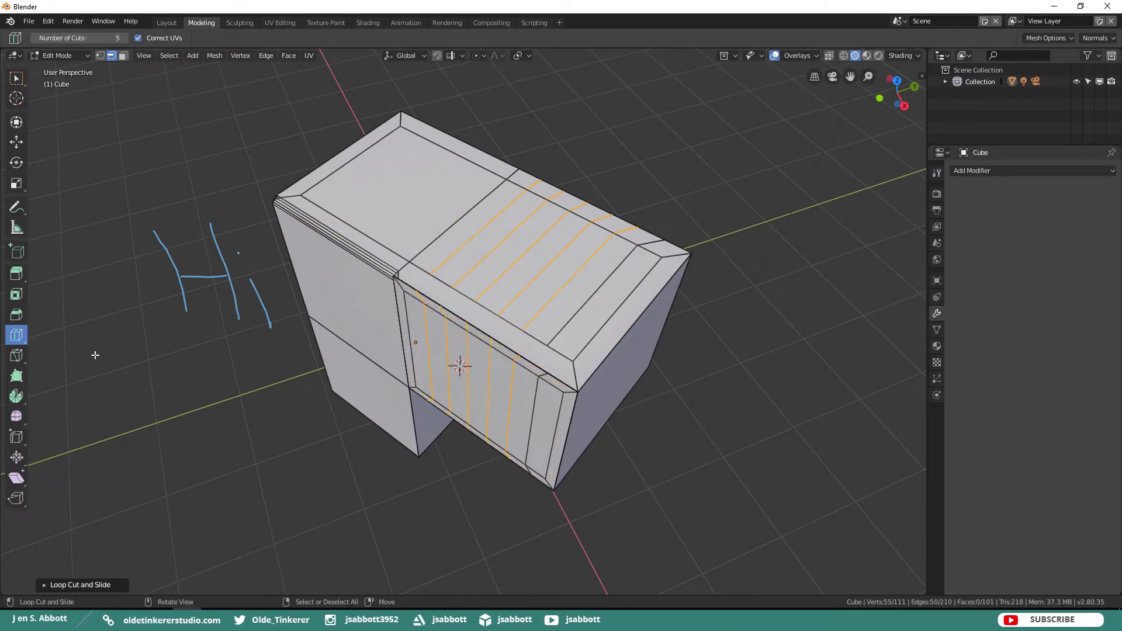
left_click(936, 171)
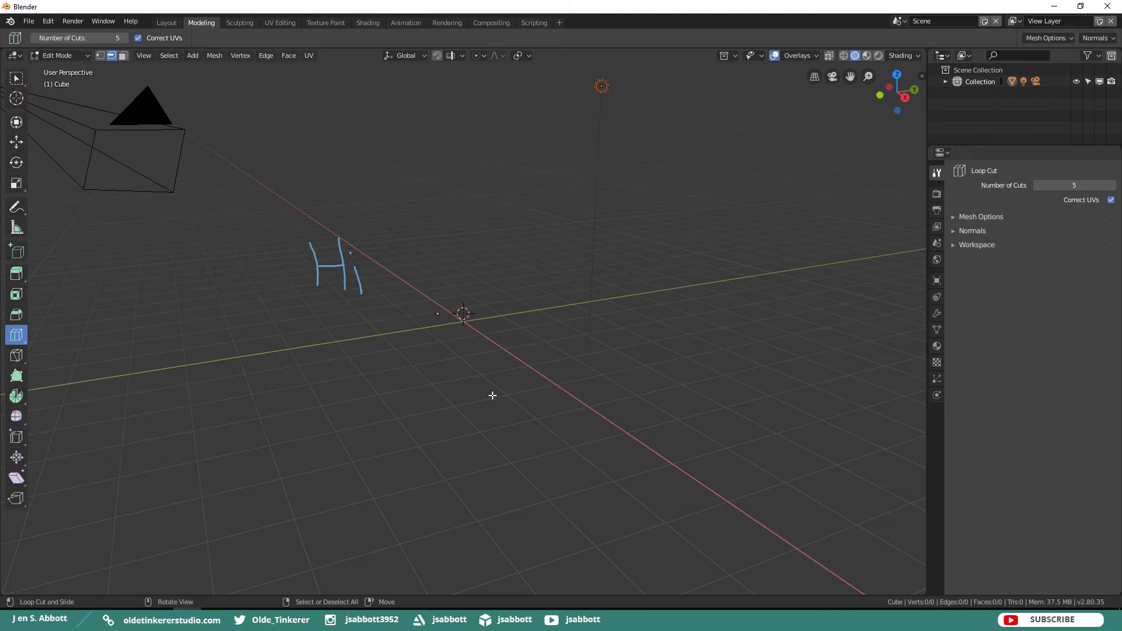
Step: Add a UV sphere (20 segments, 16 rings, 1 m radius) at the 3D cursor and deselect it
key("shift+a")
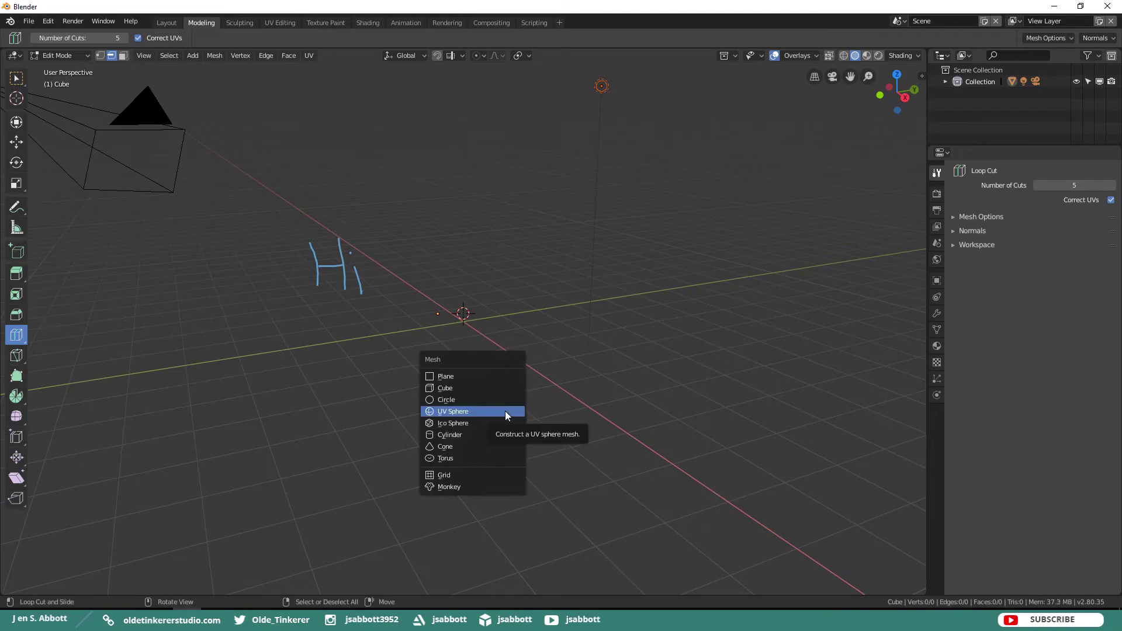
left_click(504, 412)
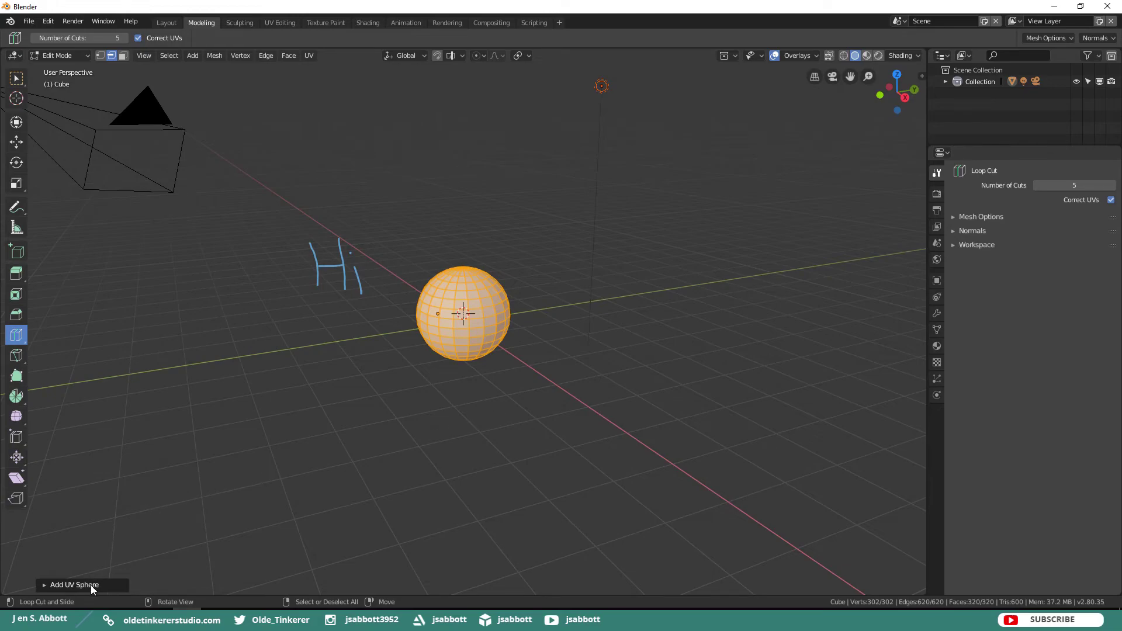
left_click(92, 586)
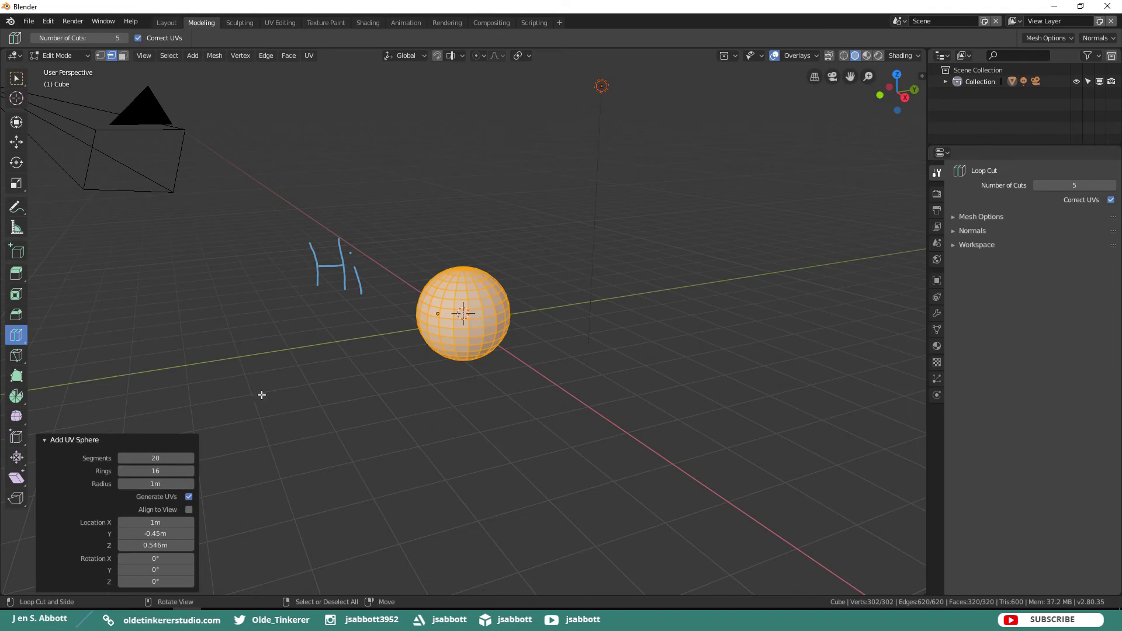
key("alt+a")
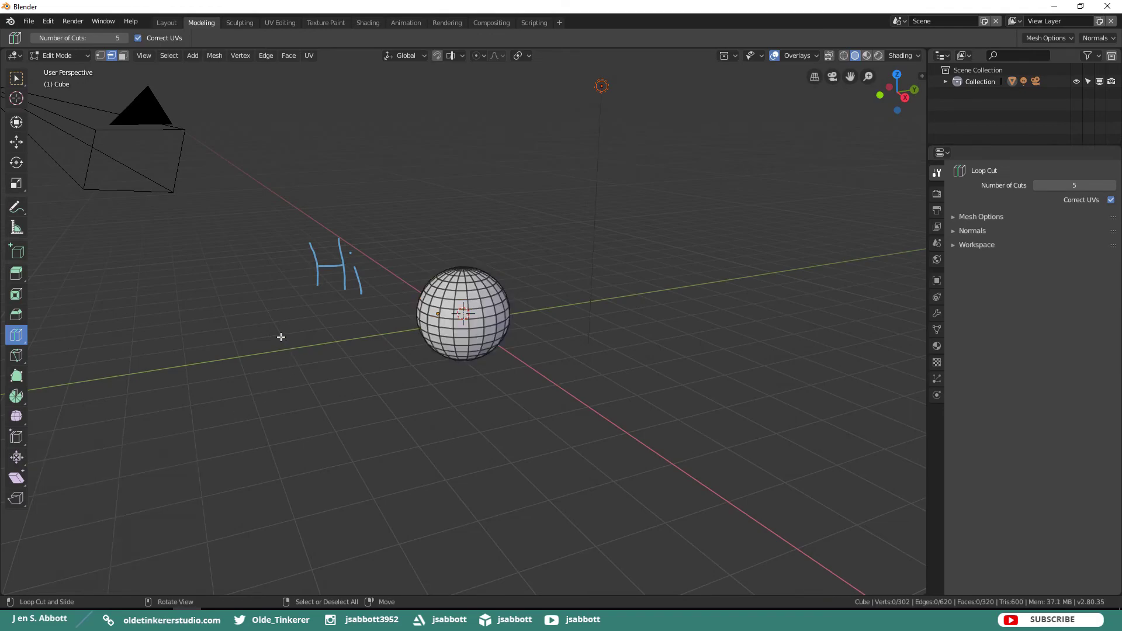